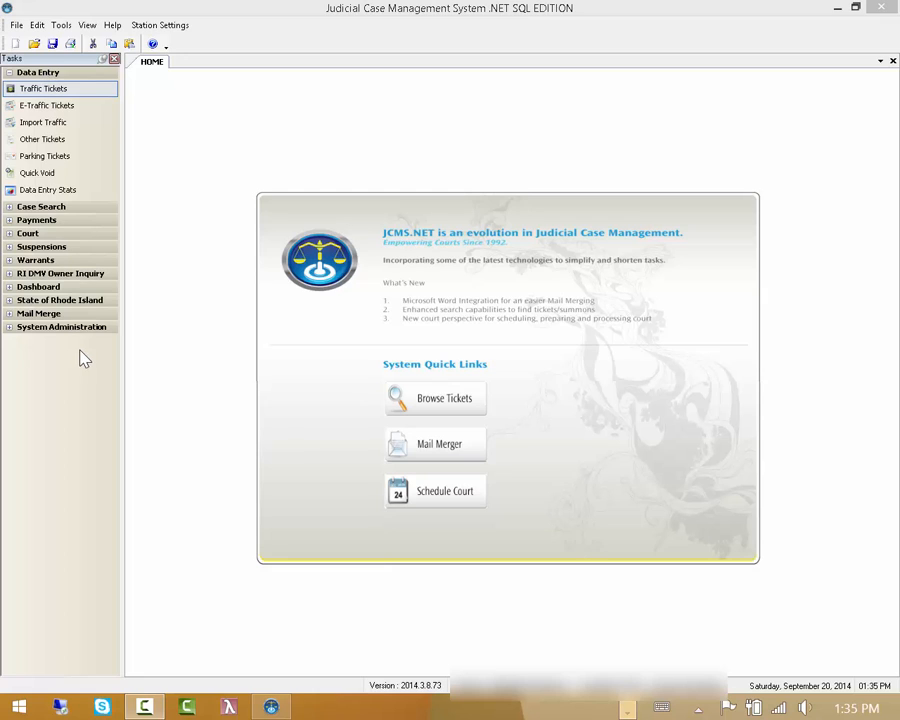
Open the Mail Merger list of action codes from the Mail Merge tasks
left_click(10, 316)
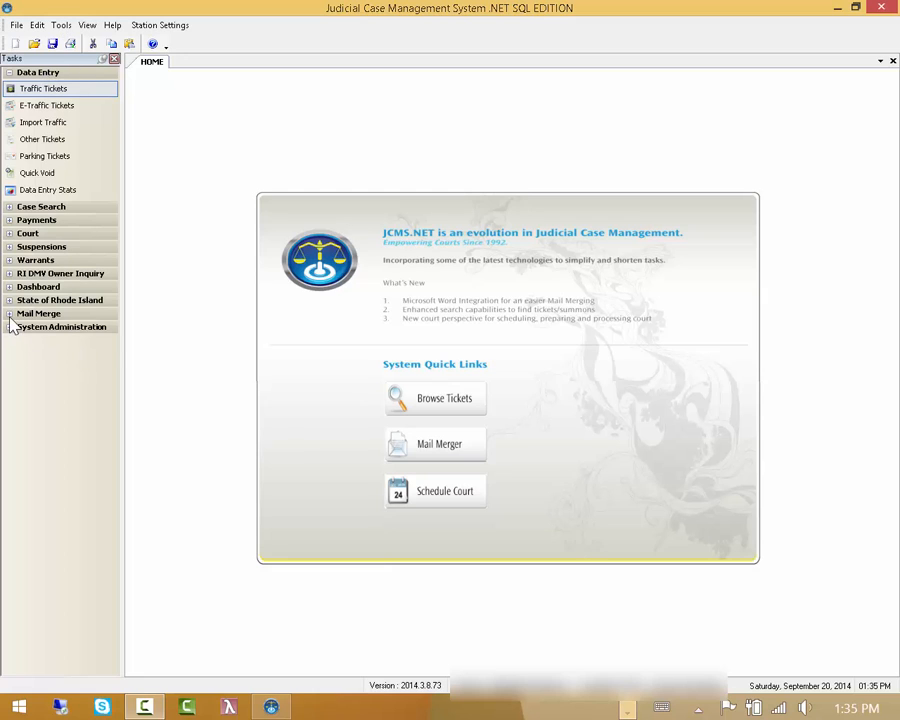
double_click(40, 331)
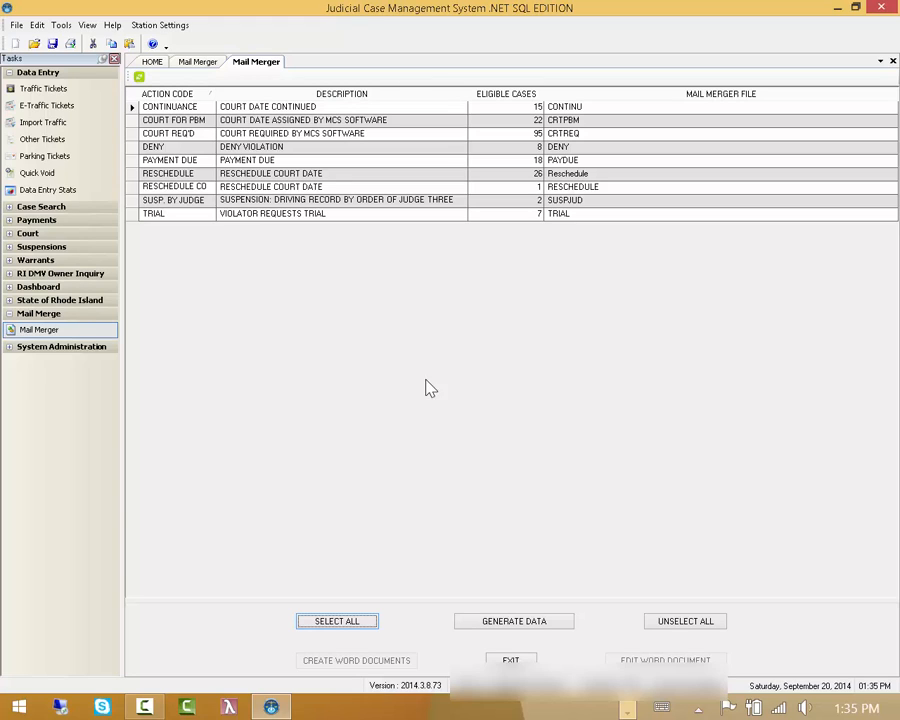
Try selecting single reschedule actions and all mail merge actions, and clear the selection
left_click(327, 188)
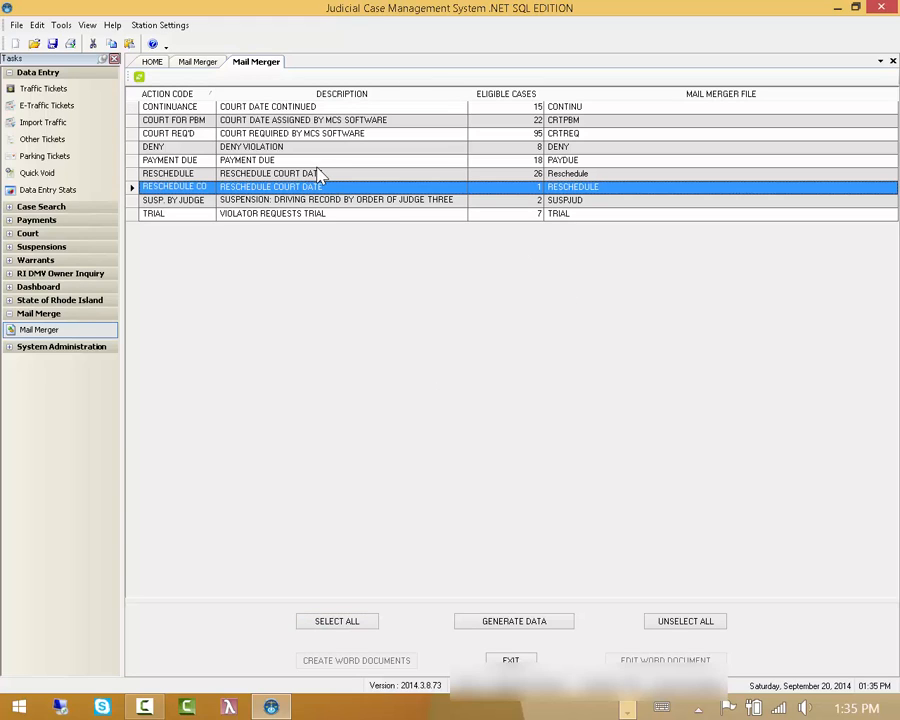
left_click(316, 175)
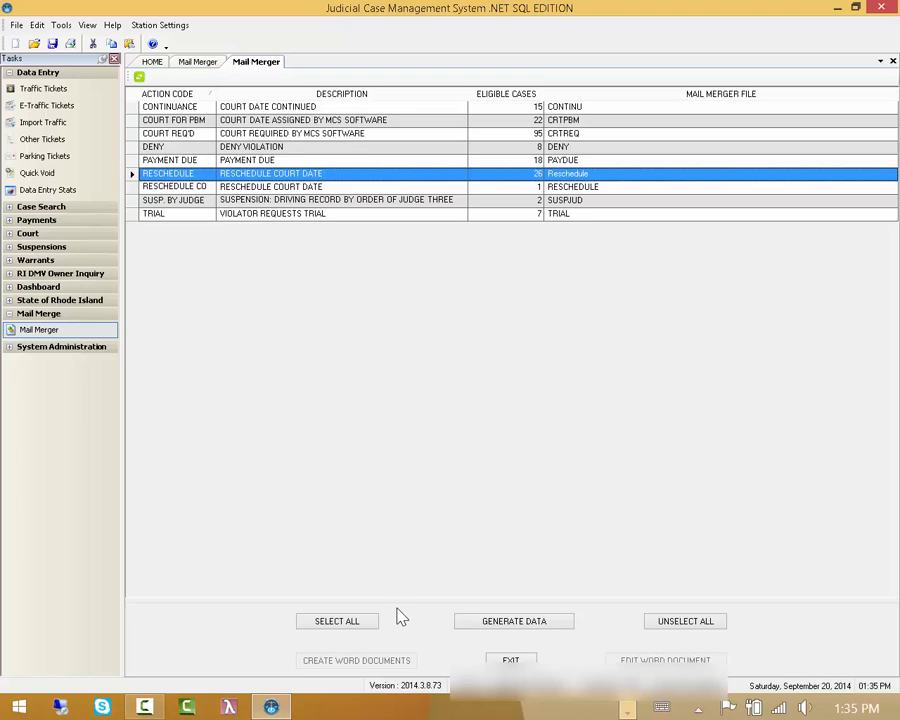
left_click(348, 625)
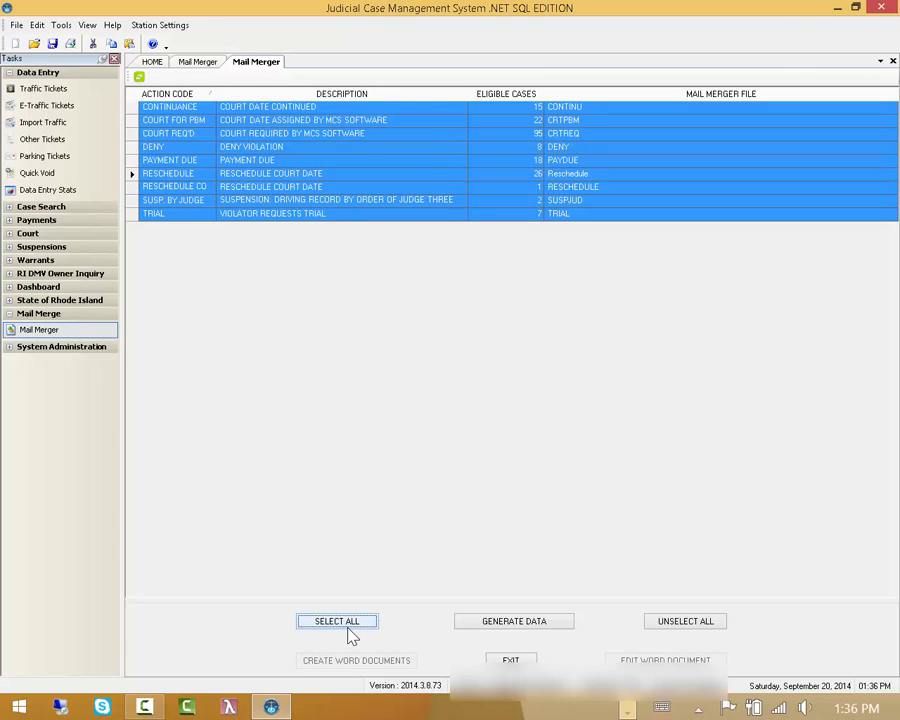
left_click(707, 622)
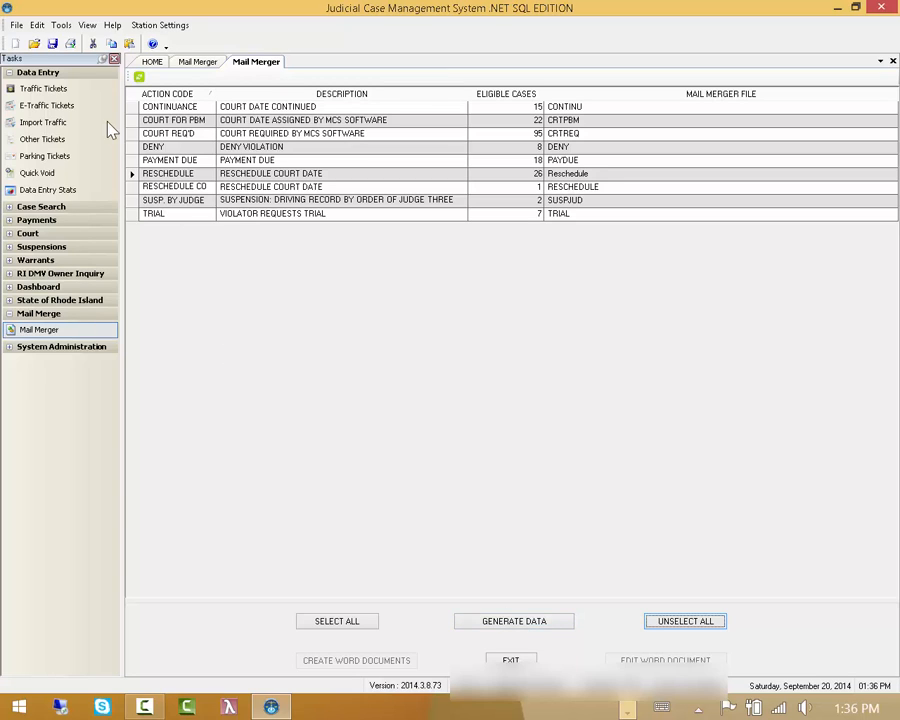
Generate the mail merge data for the RESCHEDULE action and close the completion message
left_click(131, 175)
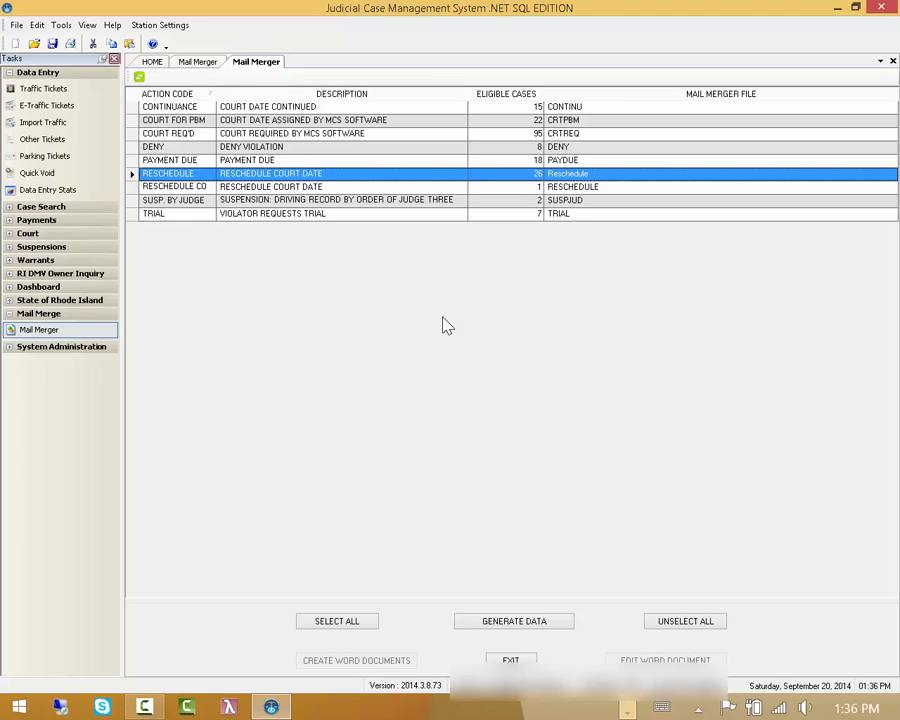
left_click(525, 632)
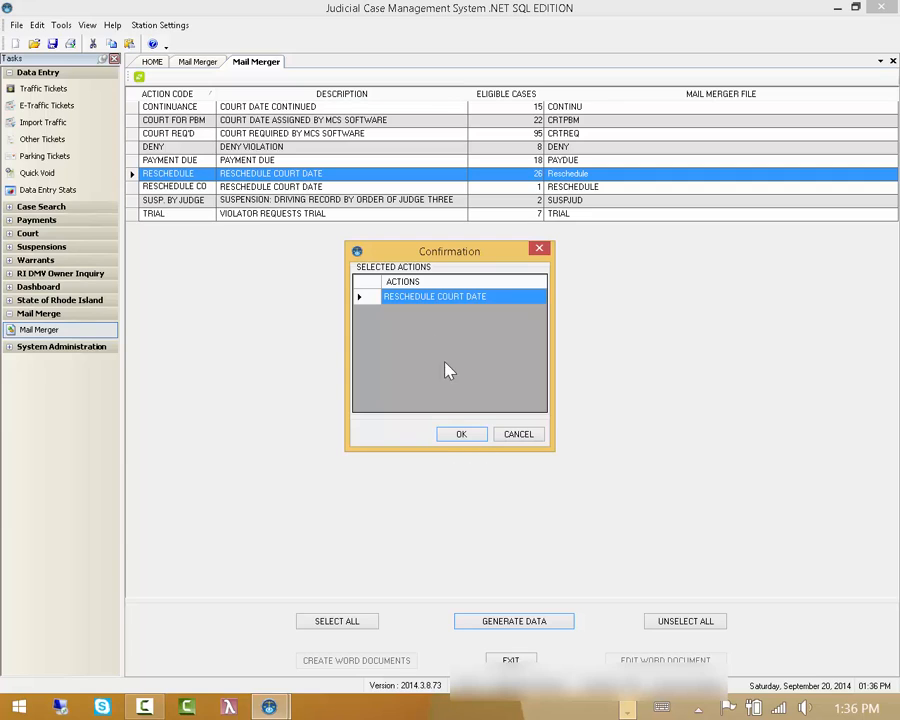
left_click(461, 434)
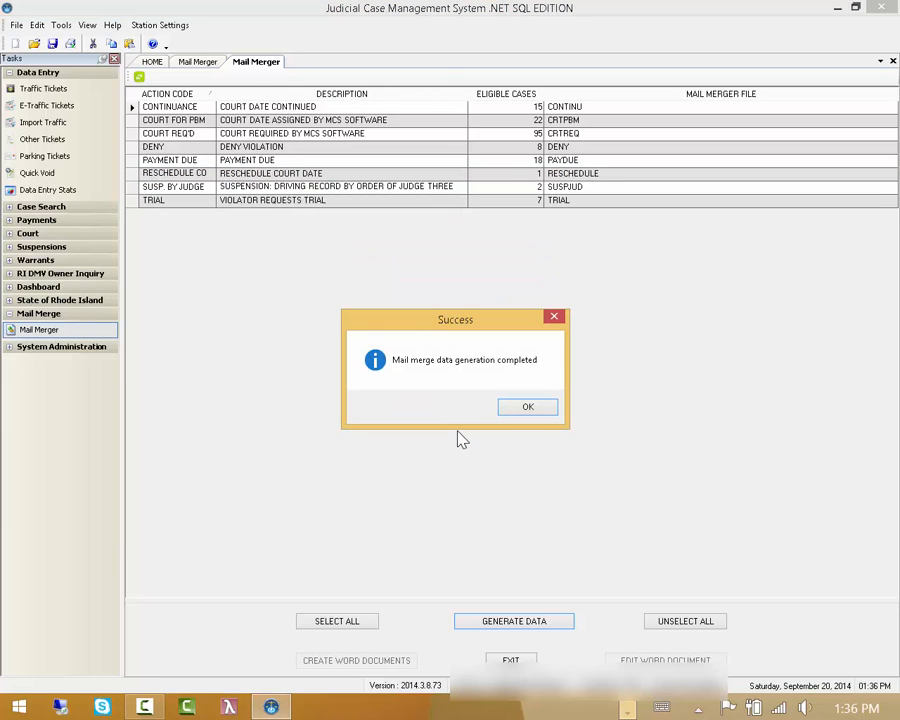
left_click(530, 410)
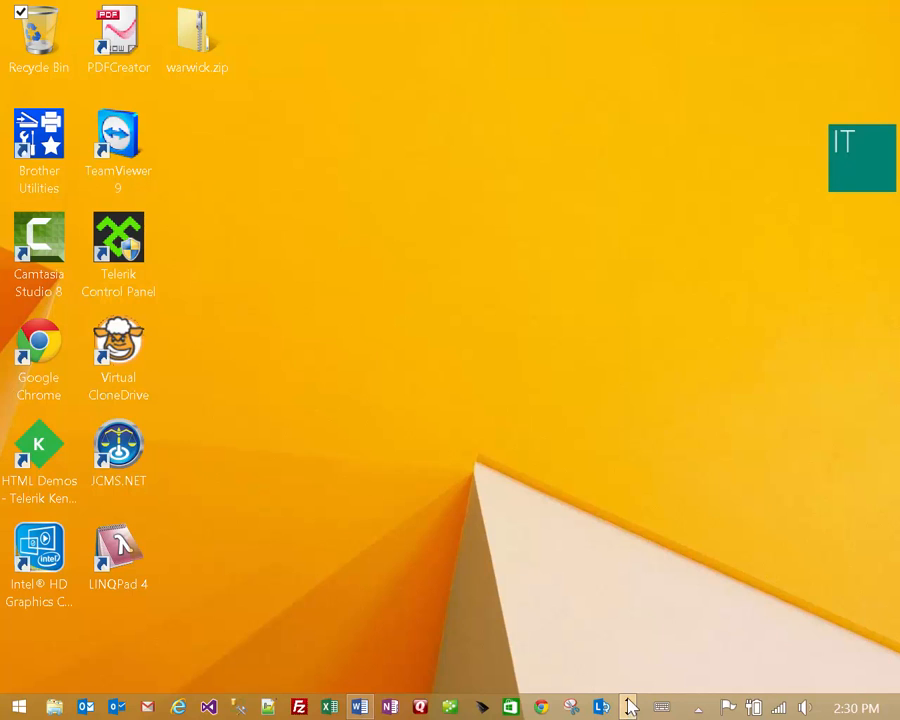
Switch to Word and go to the last recipient record of the court date reschedule letter
left_click(360, 707)
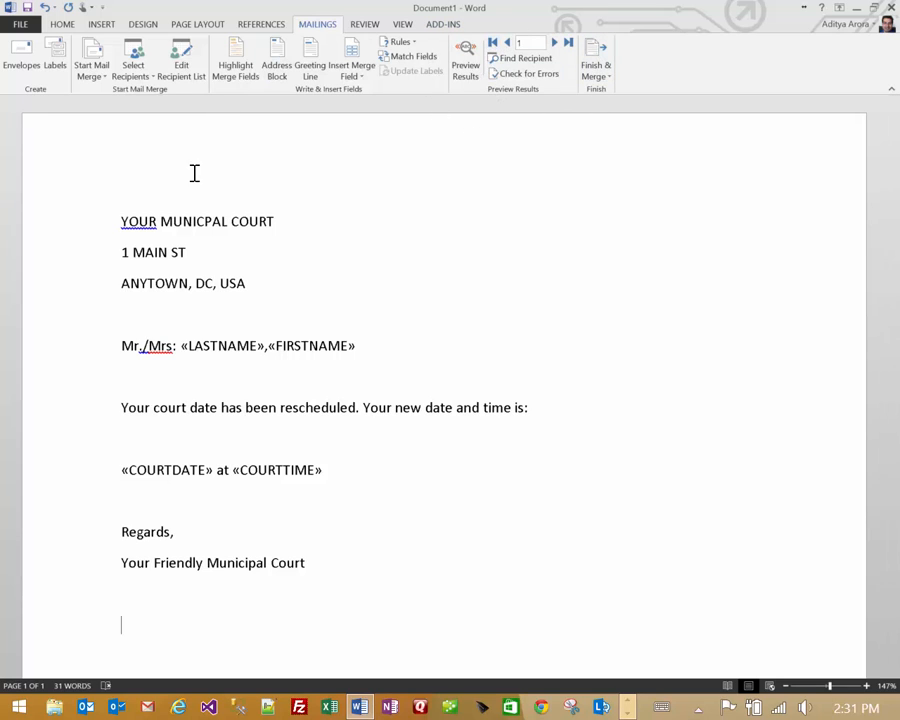
left_click(567, 43)
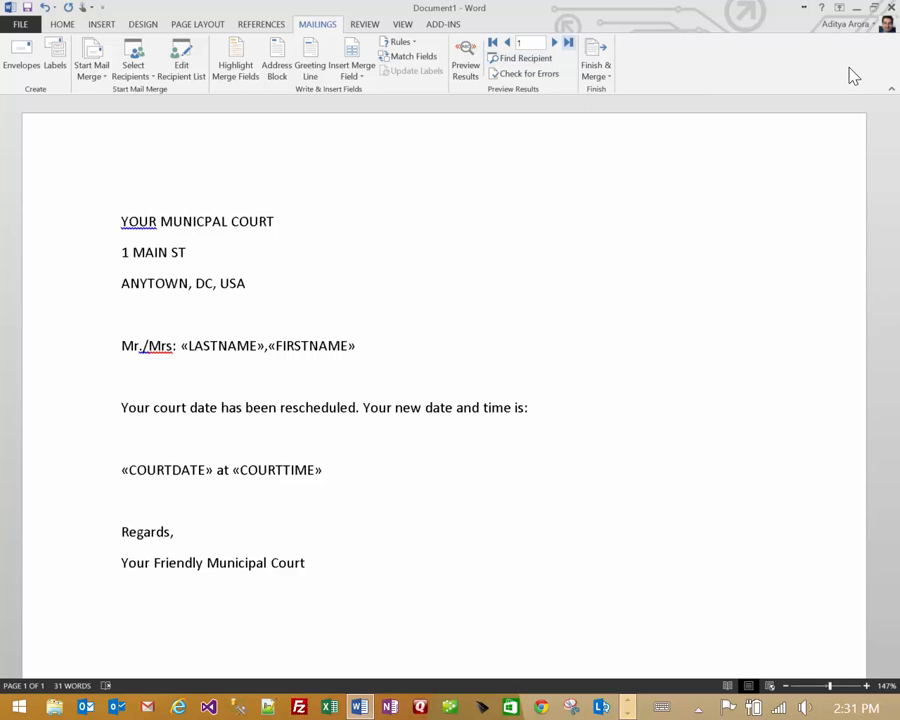
left_click(532, 44)
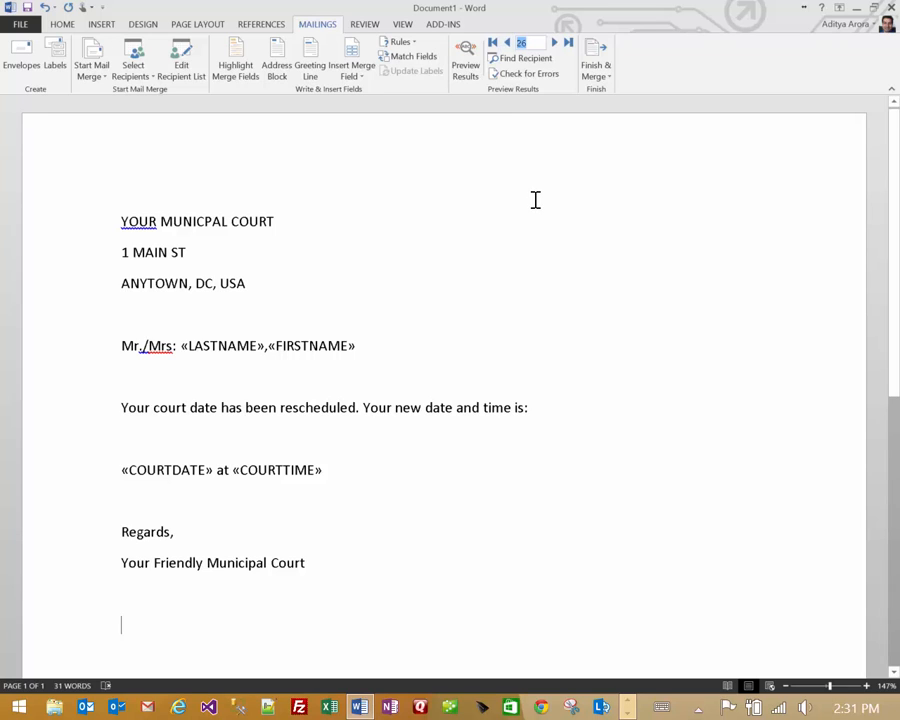
Finish the merge by creating a new document of individual letters for all records
left_click(600, 84)
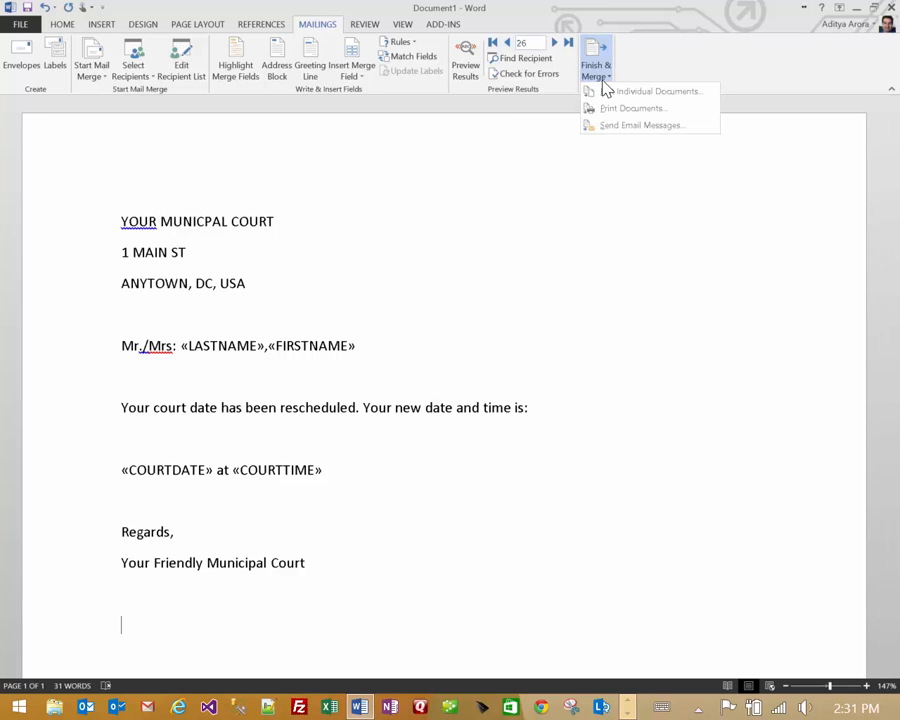
left_click(694, 91)
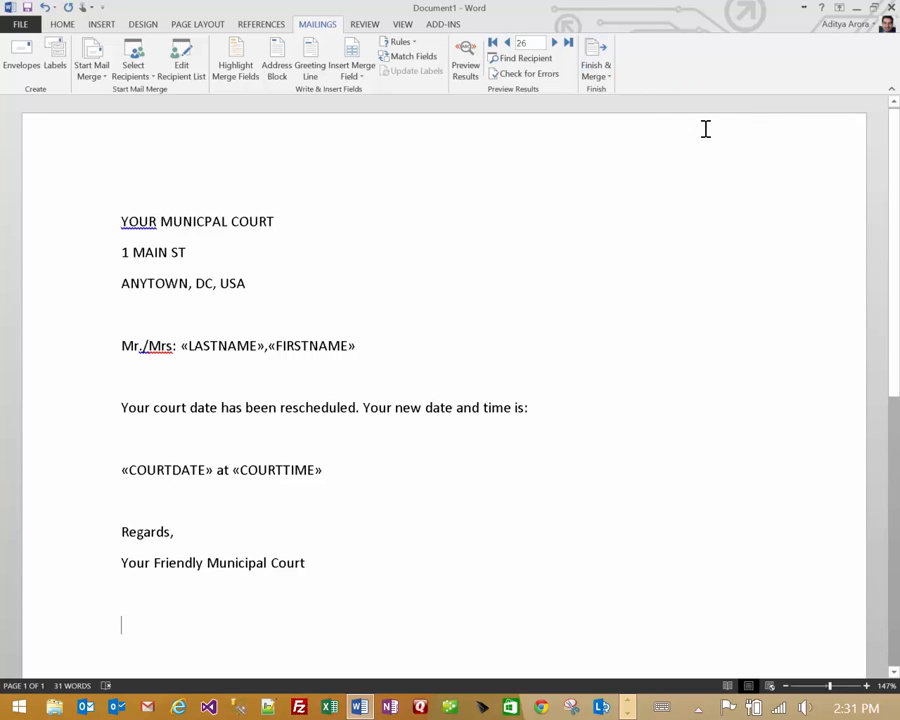
left_click(604, 80)
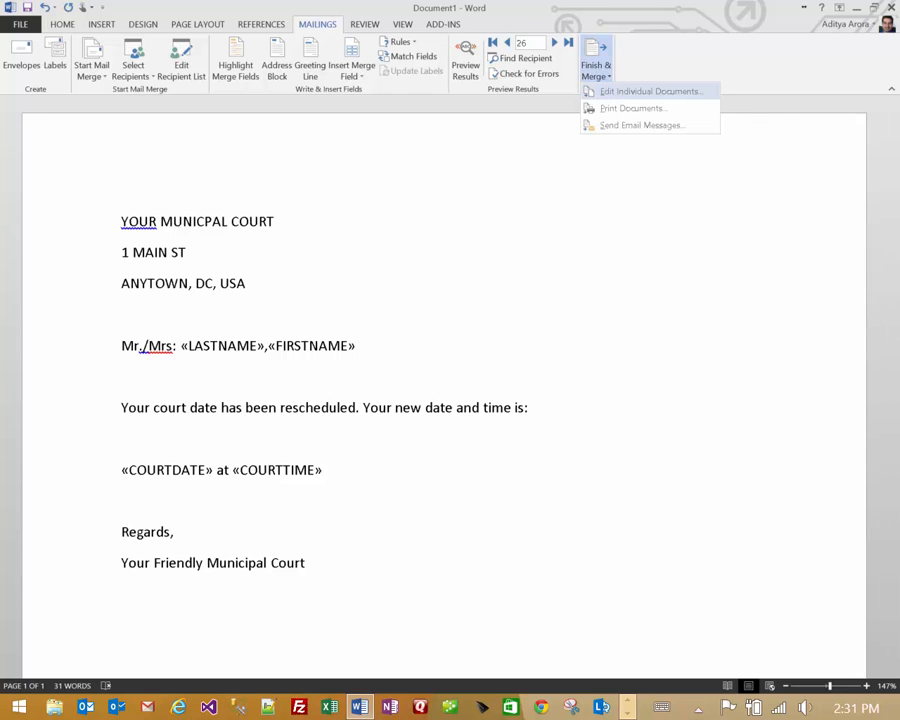
left_click(650, 91)
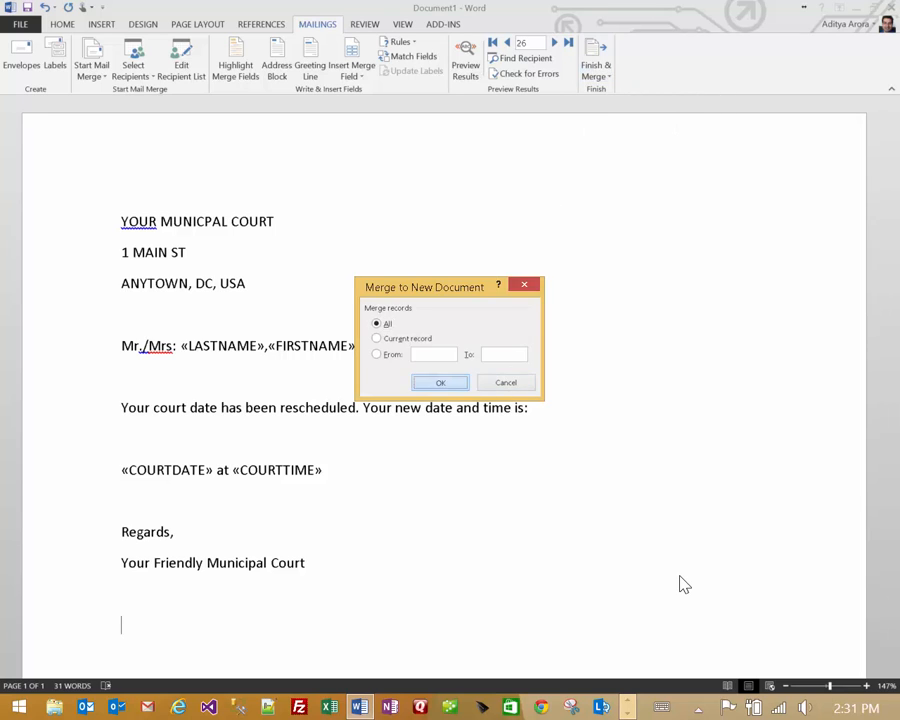
key("Escape")
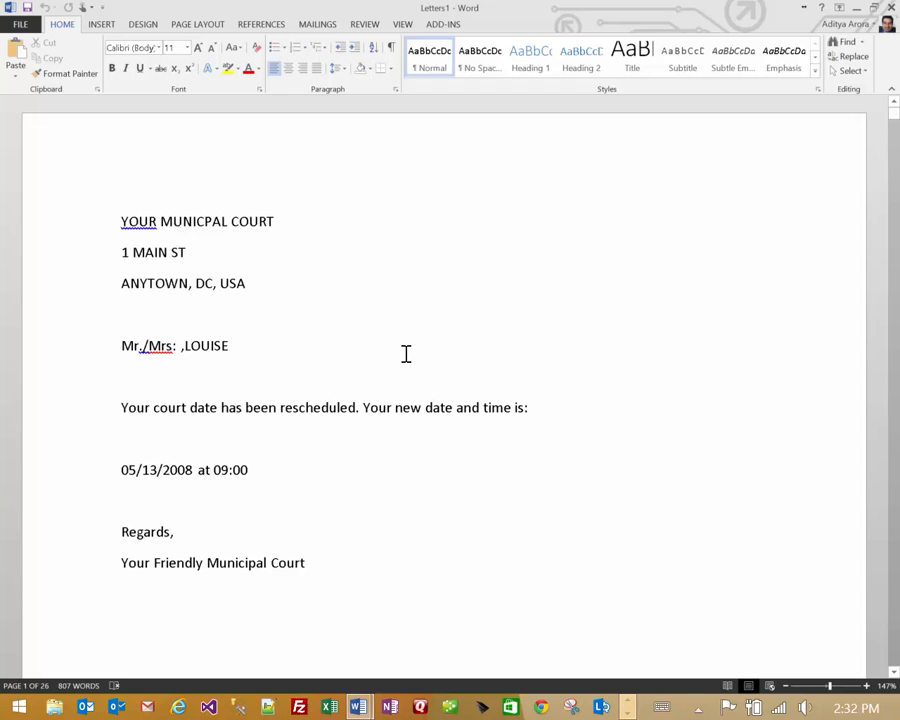
Examine the merged letters for each recipient's name, court date and time
scroll(406, 354, "down", 5)
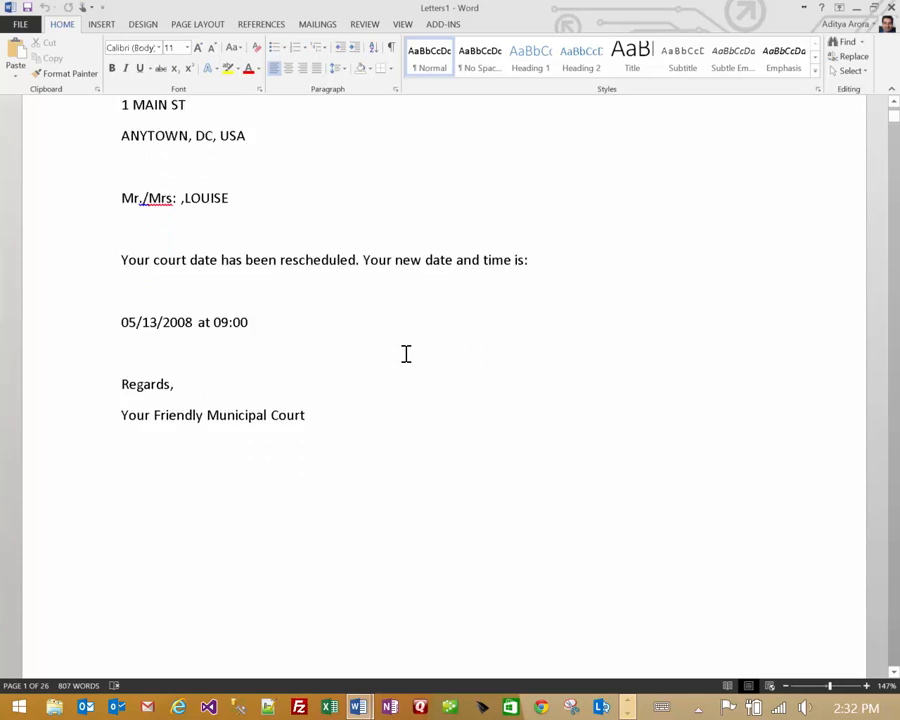
scroll(406, 354, "down", 11)
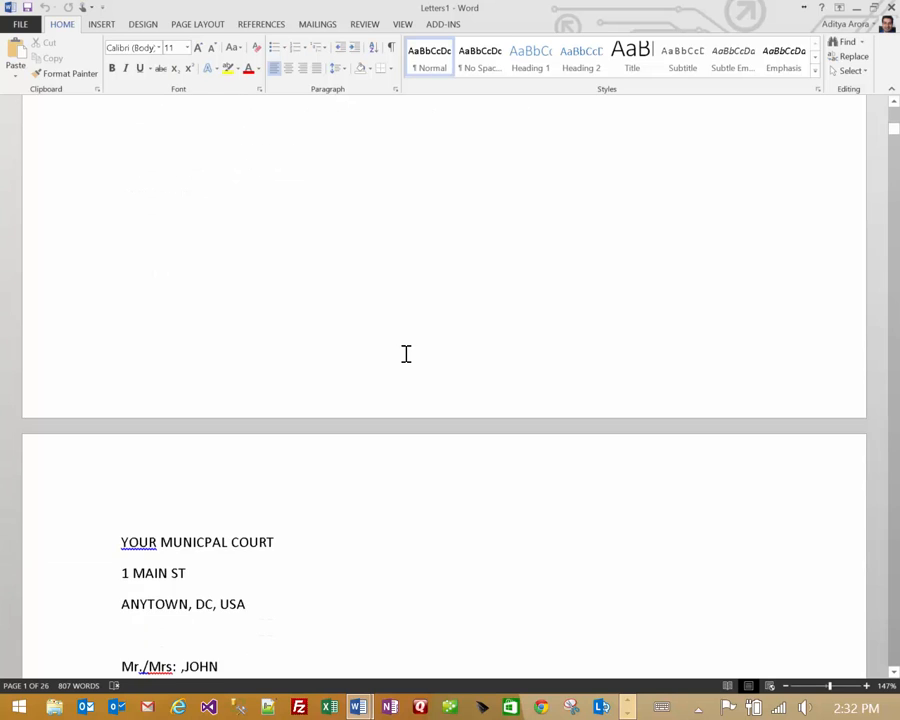
scroll(406, 354, "down", 4)
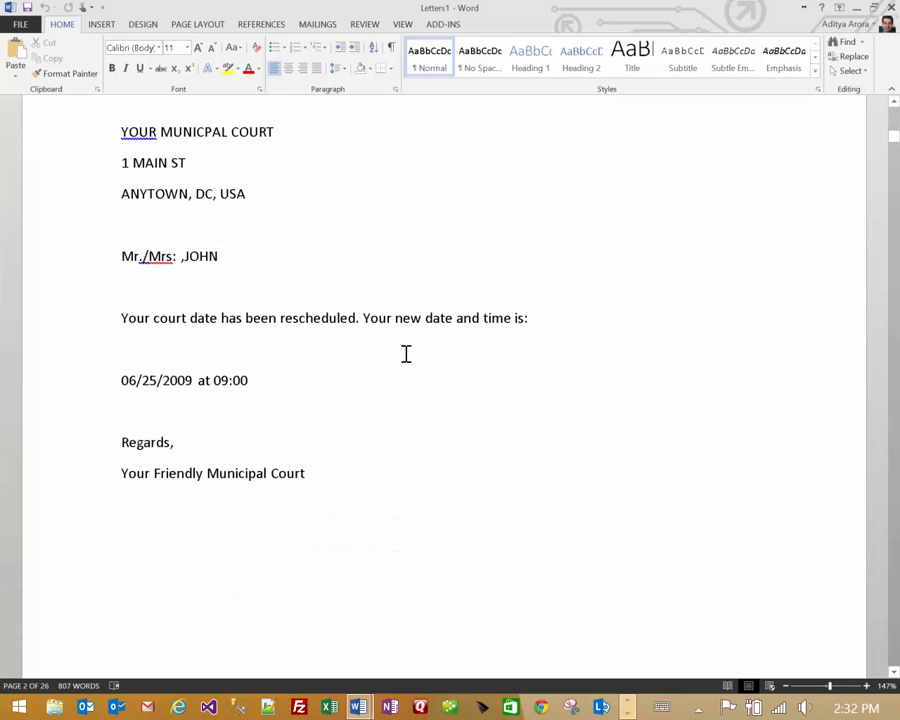
scroll(406, 354, "down", 12)
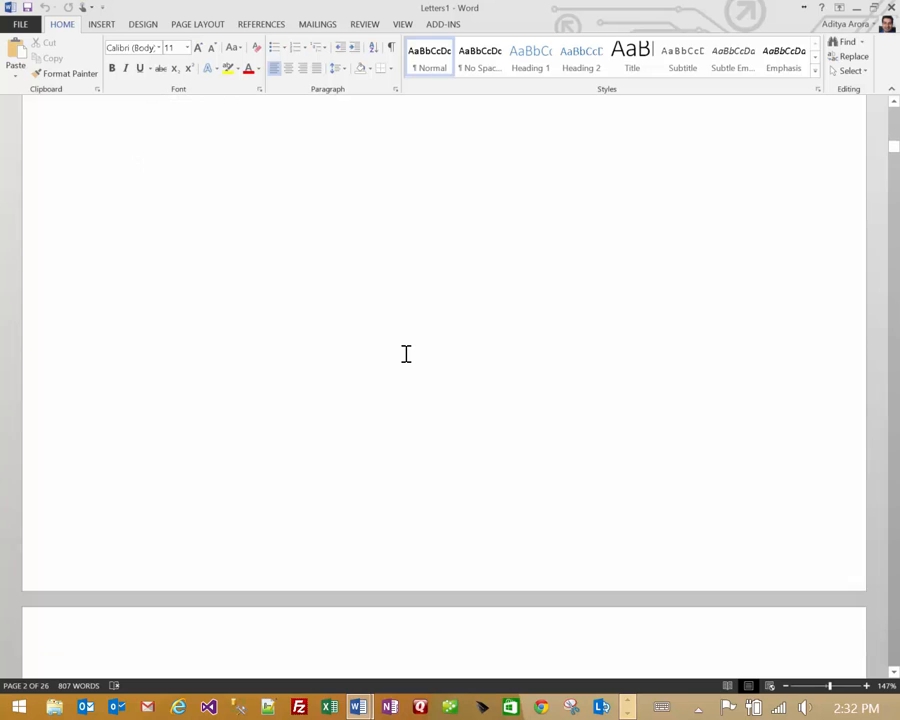
scroll(406, 354, "down", 9)
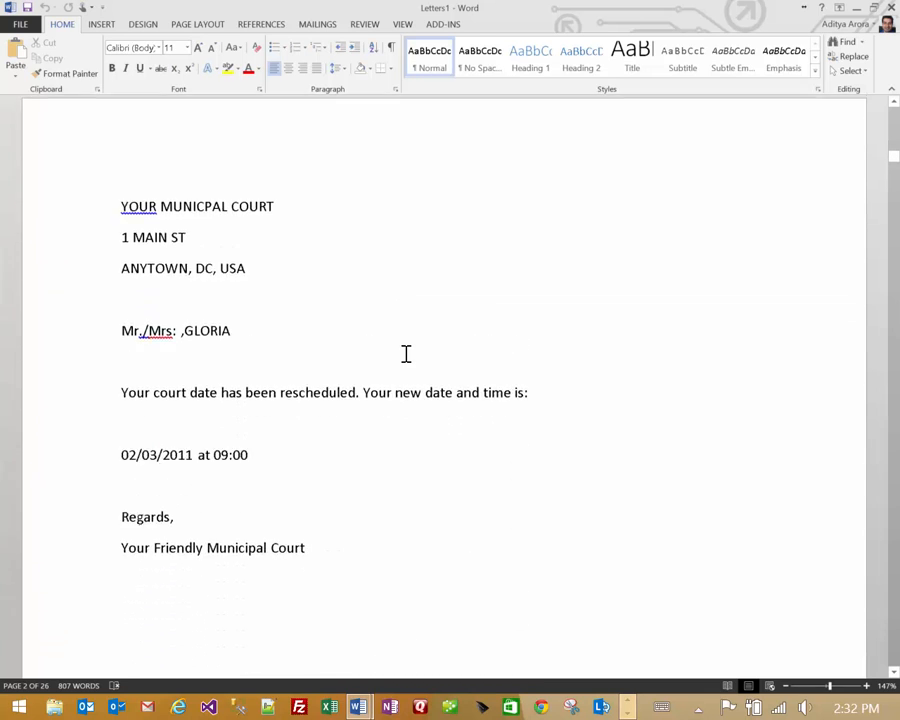
scroll(400, 353, "up", 1)
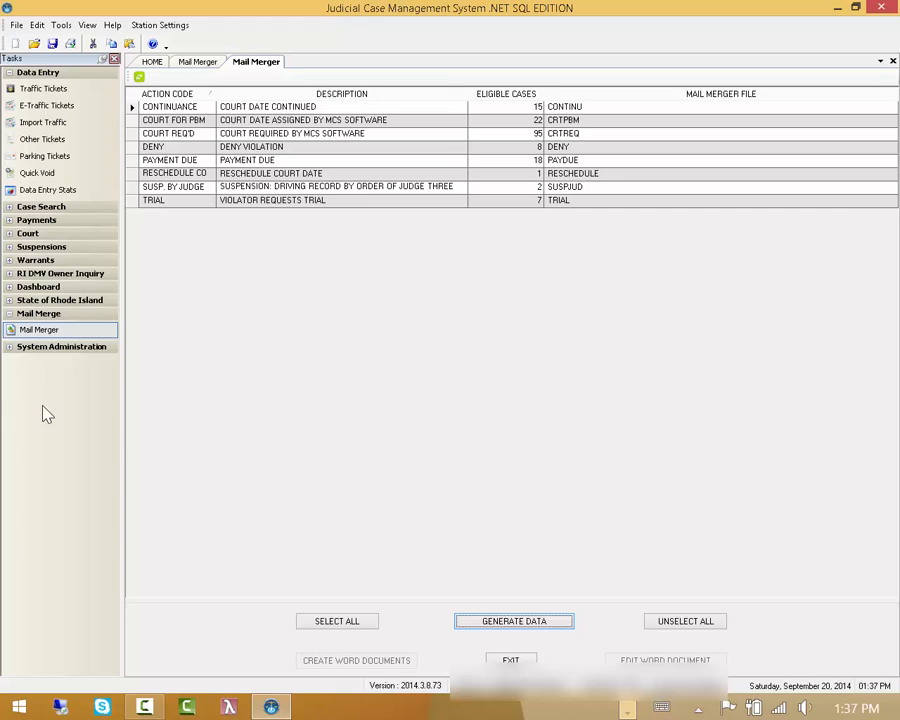
Open the Workflow Actions list in the court system's administration area and filter its codes by RESCHEDULE
left_click(13, 347)
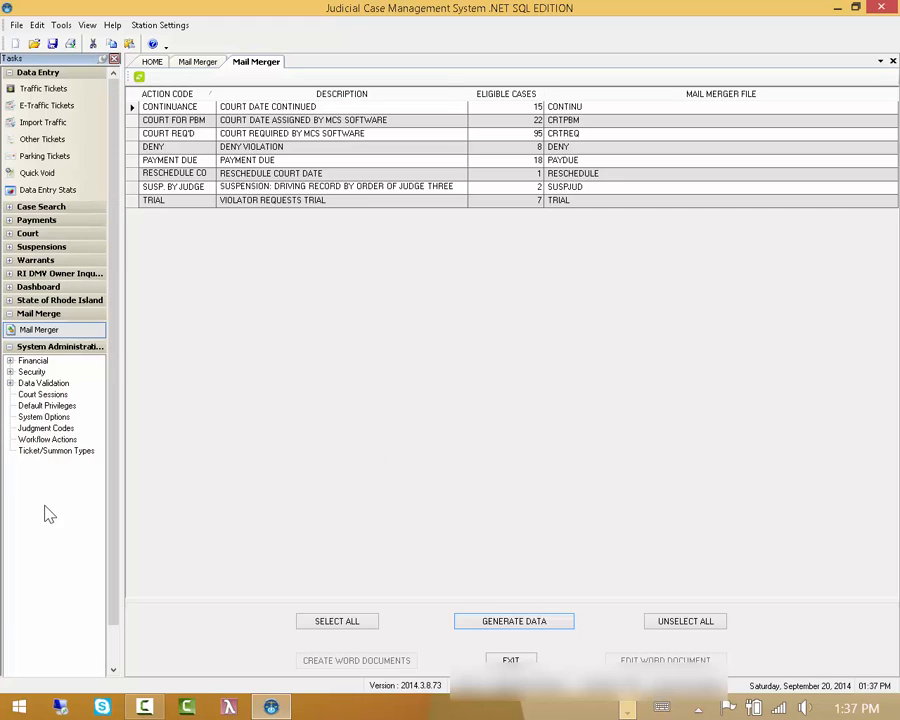
left_click(47, 441)
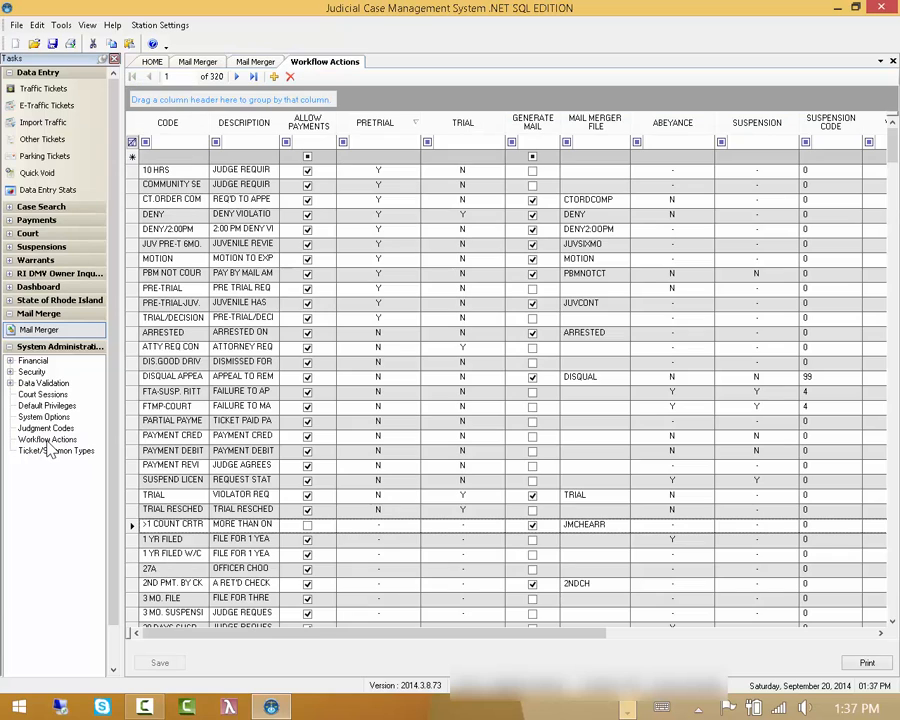
left_click(190, 143)
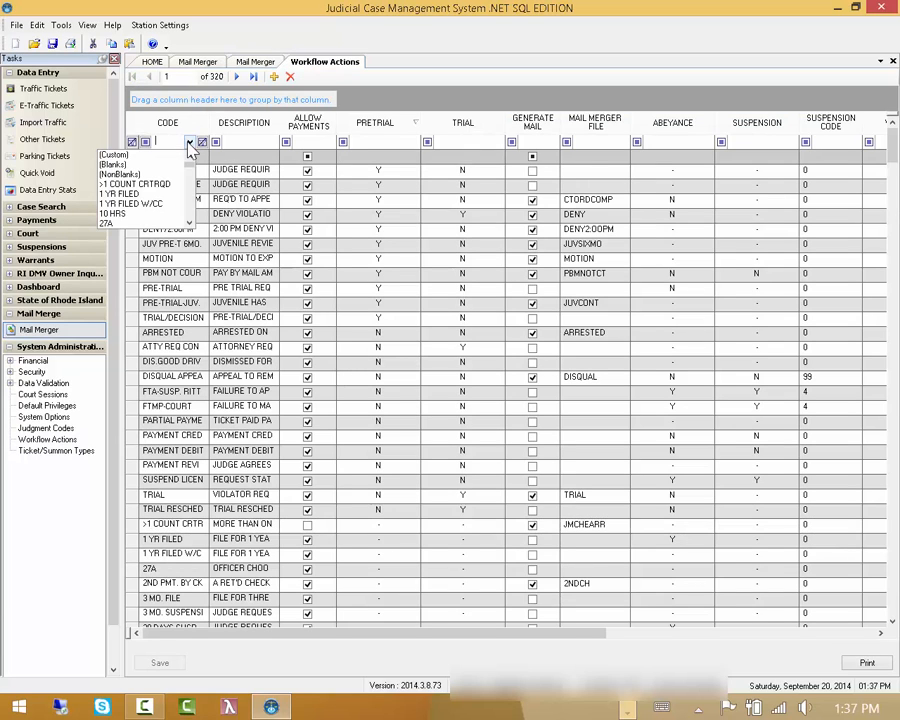
left_click(190, 222)
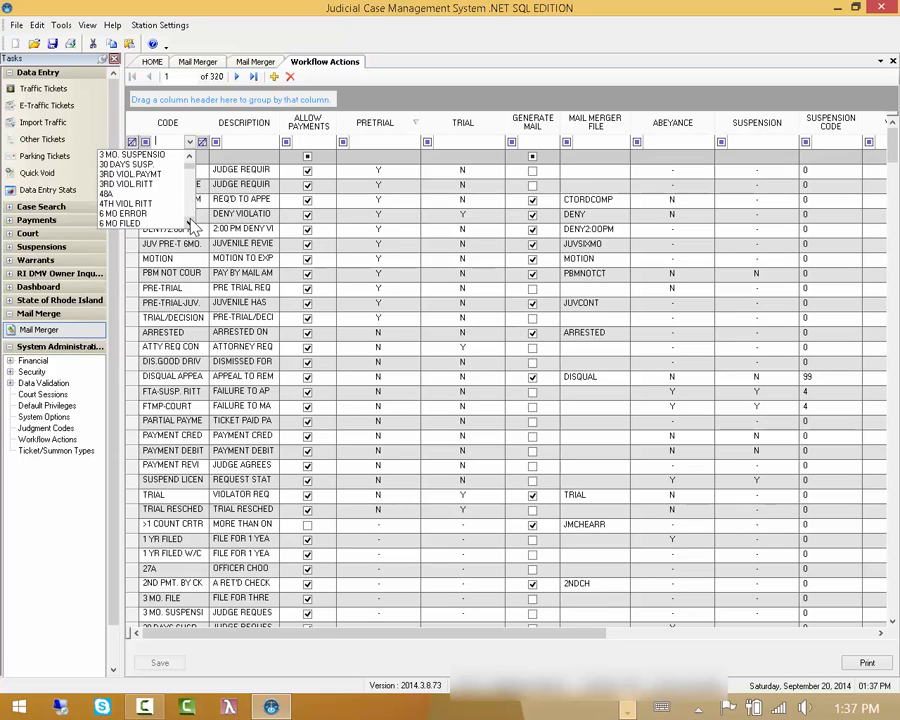
type("res")
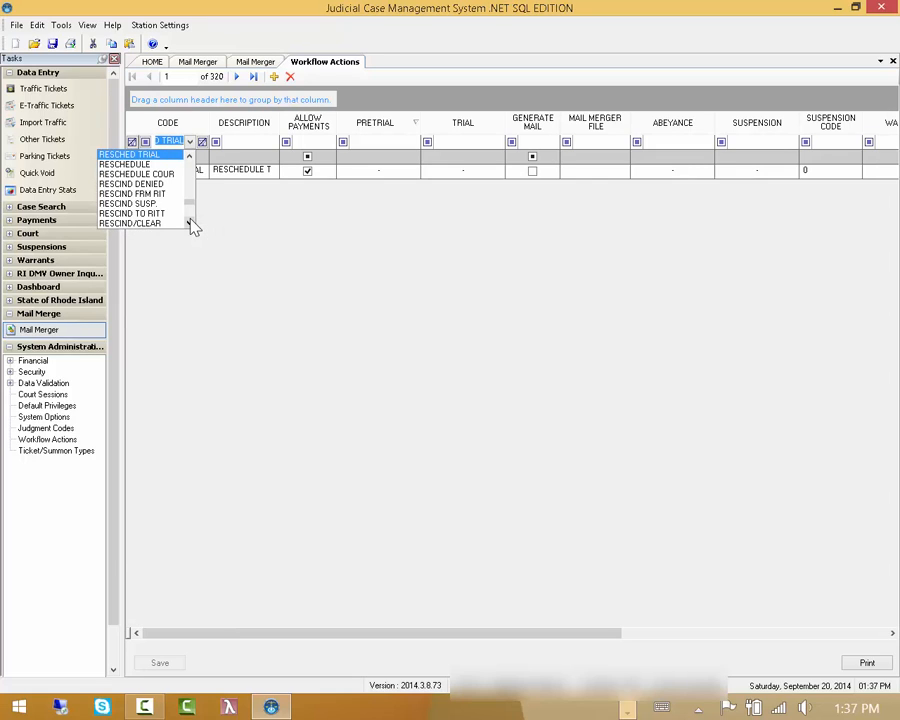
left_click(150, 165)
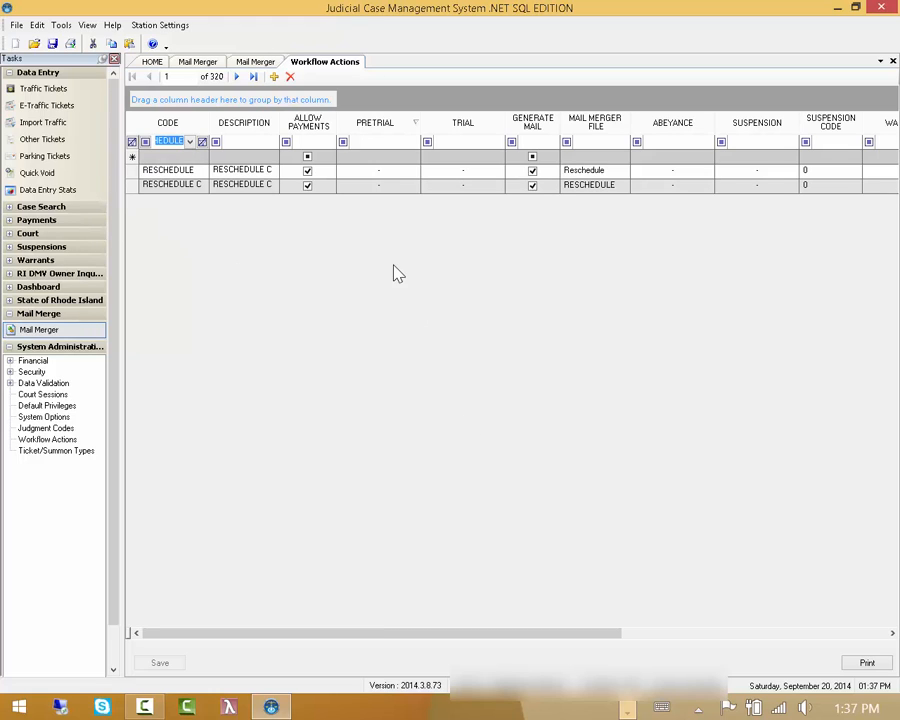
Open the Regenerate Data date prompt for the RESCHEDULE action, cancel it without a date, and return to the Mail Merger list
left_click(145, 172)
left_click(145, 174)
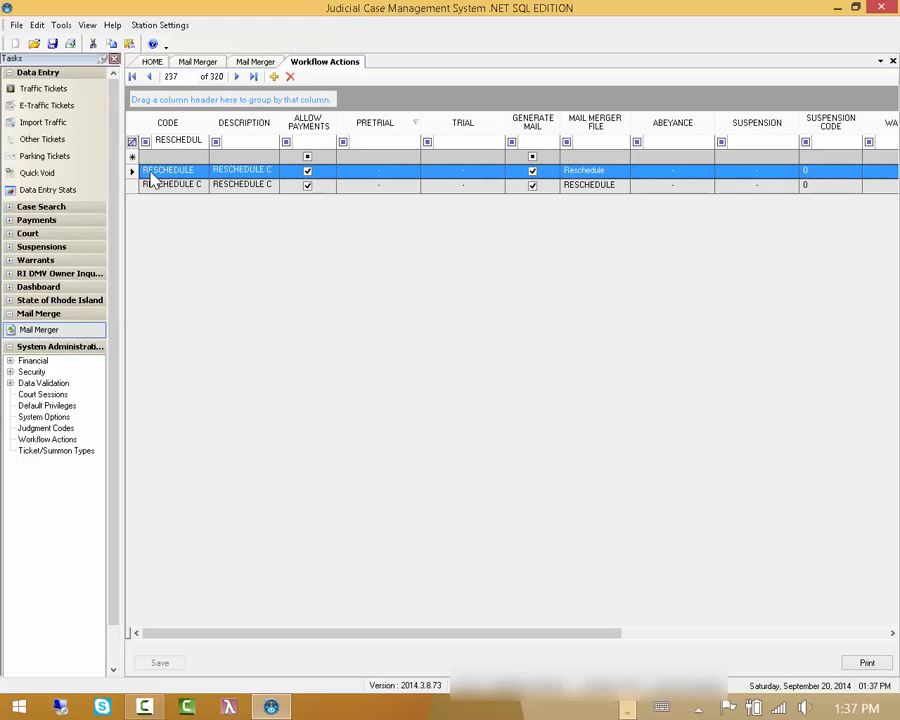
right_click(358, 177)
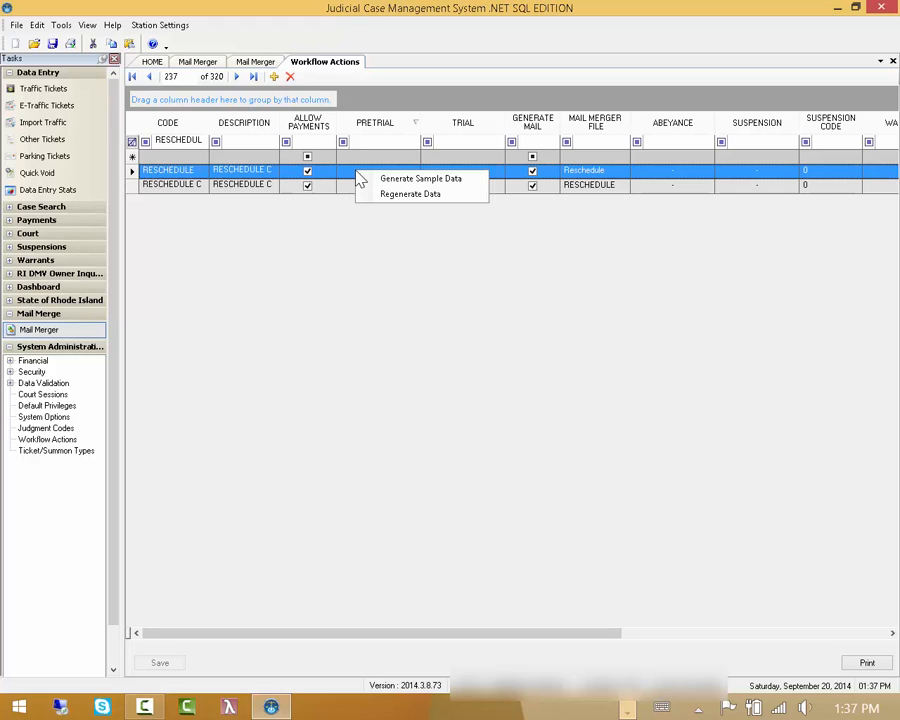
left_click(451, 202)
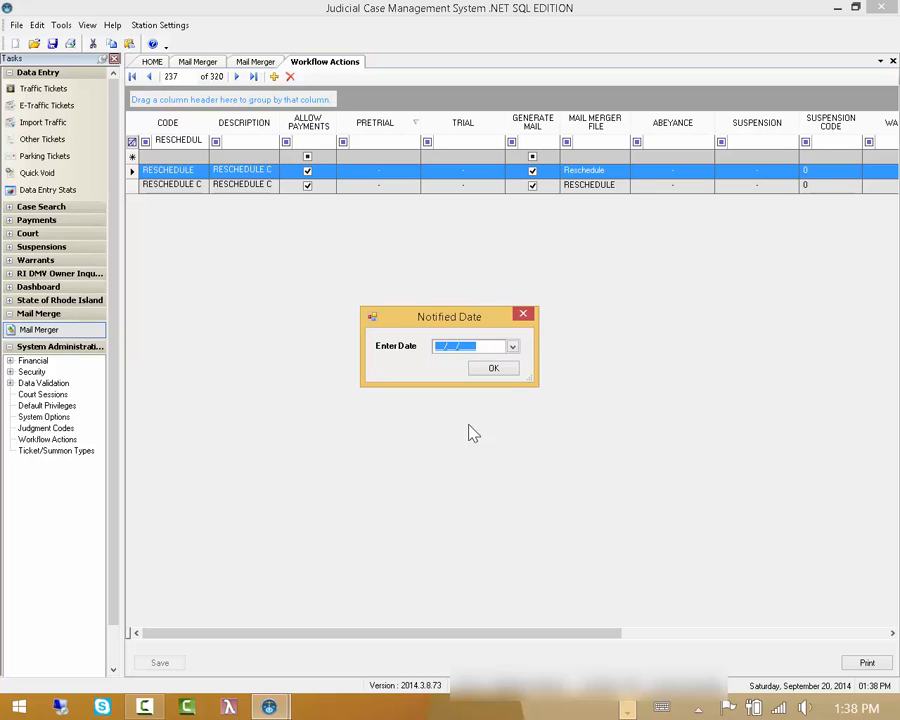
left_click(523, 316)
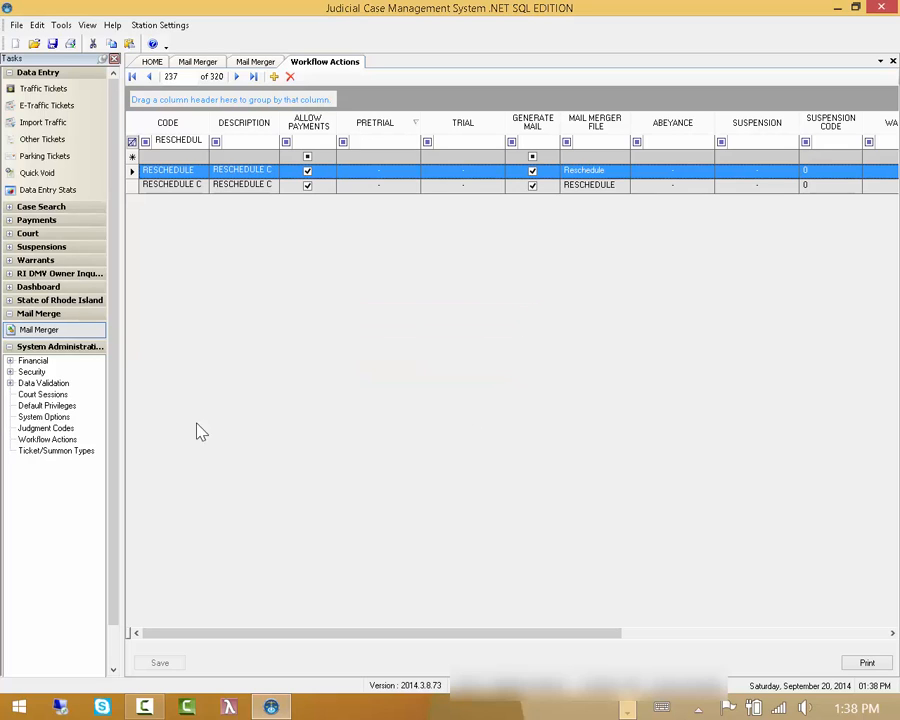
left_click(258, 63)
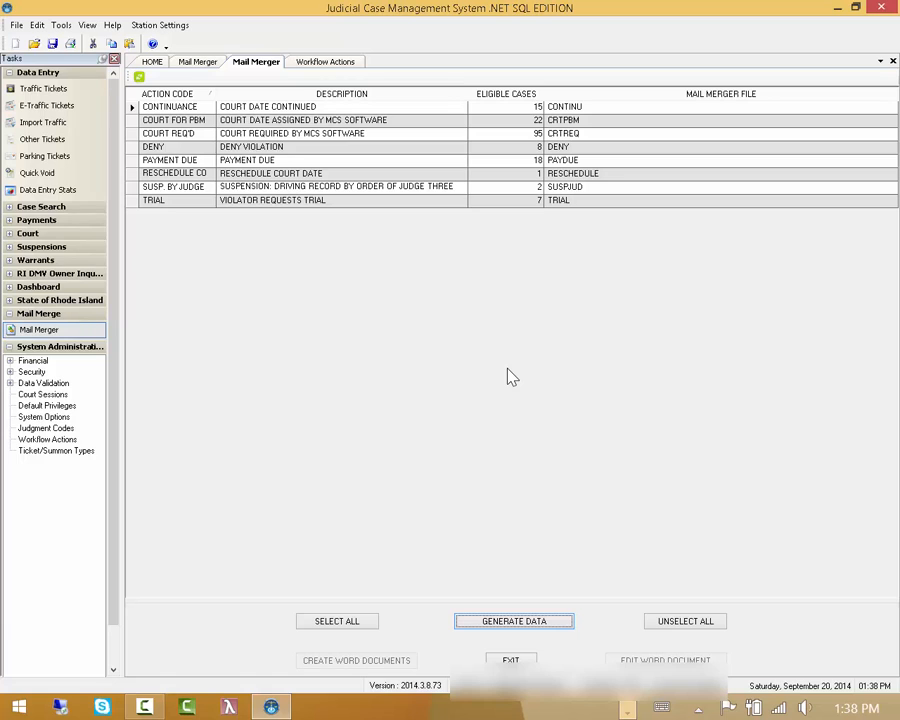
Return to the Workflow Actions list and bring up the available commands for the RESCHEDULE code
left_click(325, 63)
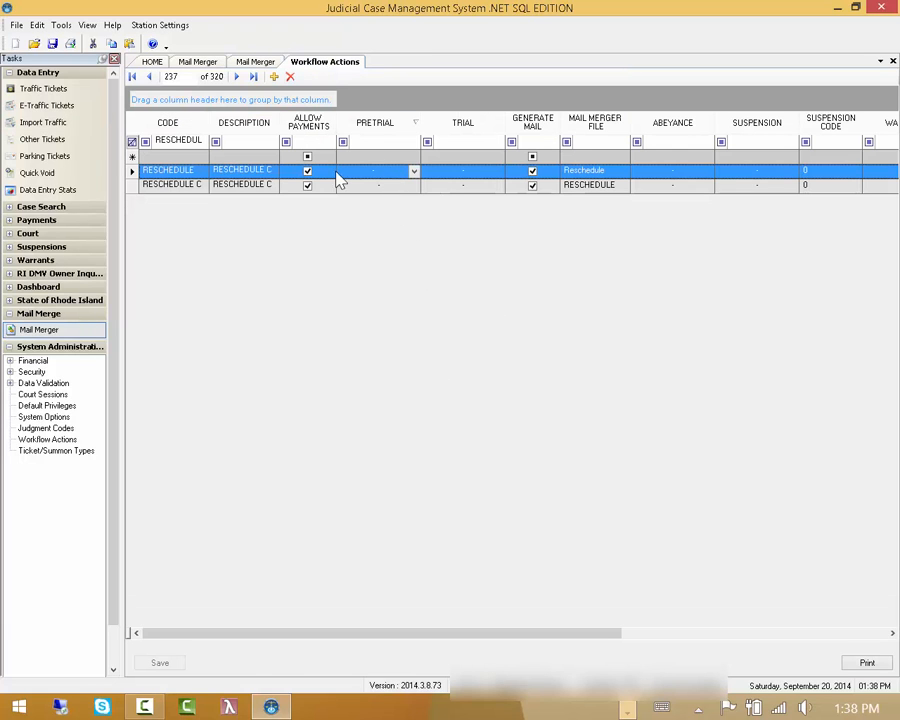
right_click(177, 172)
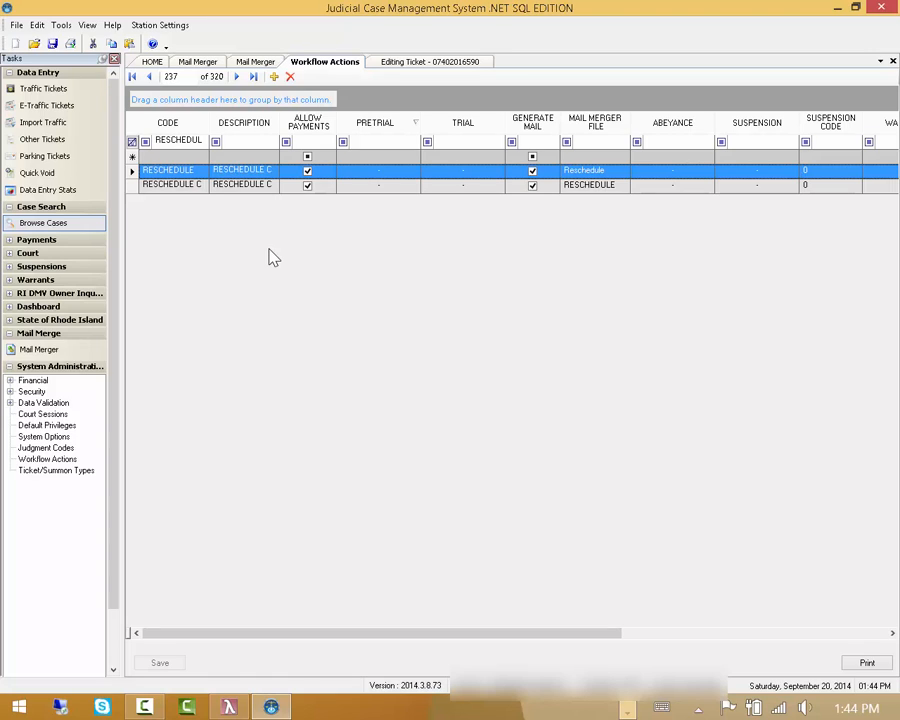
Clear the Notified date on the open ticket with RESCHEDULE status and save the ticket
left_click(420, 64)
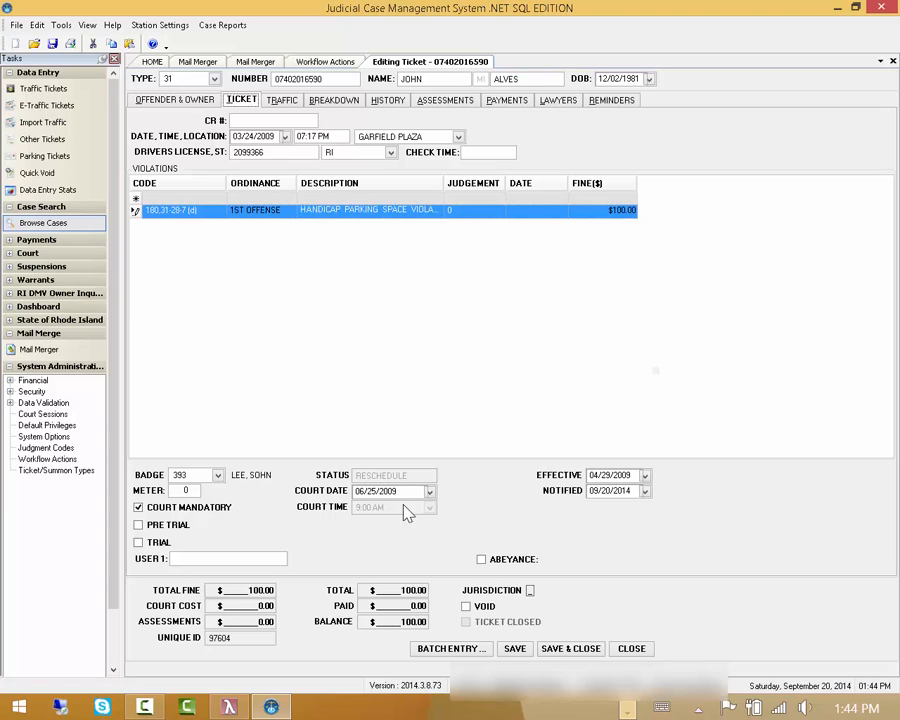
left_click(638, 490)
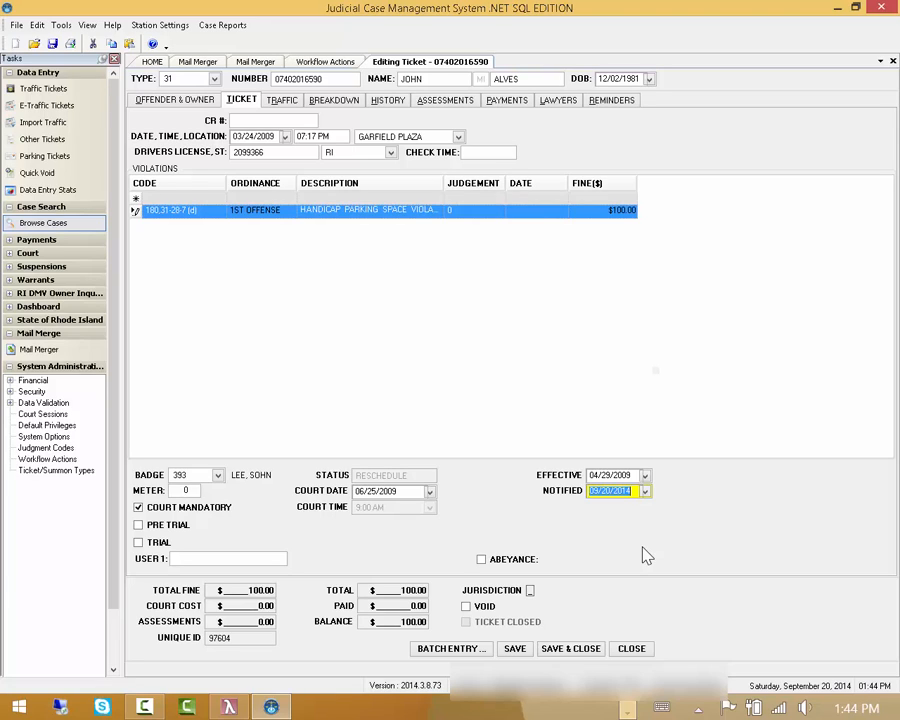
key("Delete")
left_click(520, 652)
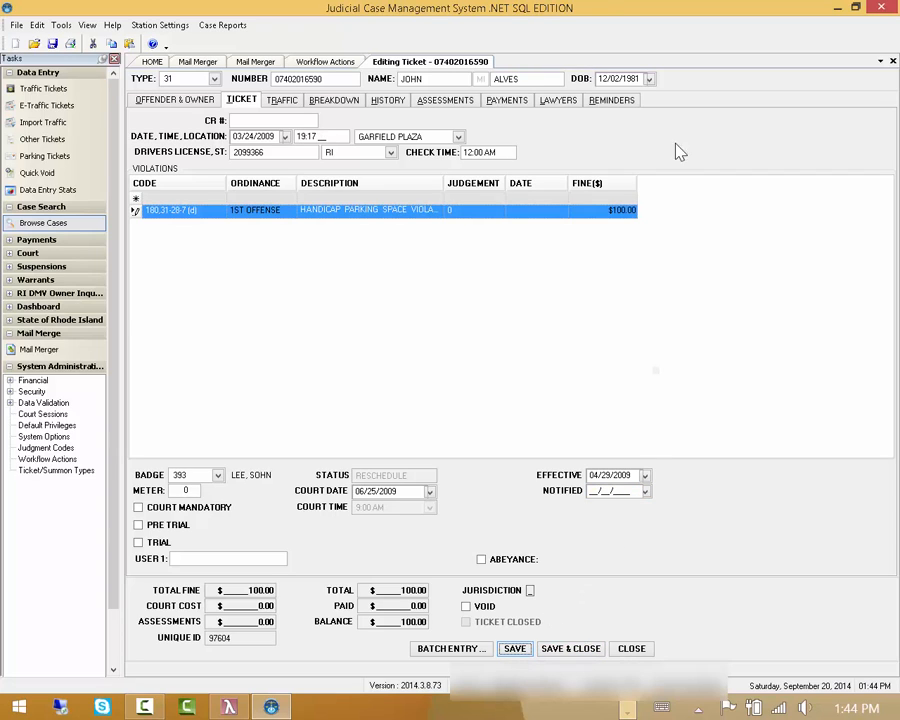
Refresh the first Mail Merger list and check the eligible cases for the RESCHEDULE action
left_click(197, 62)
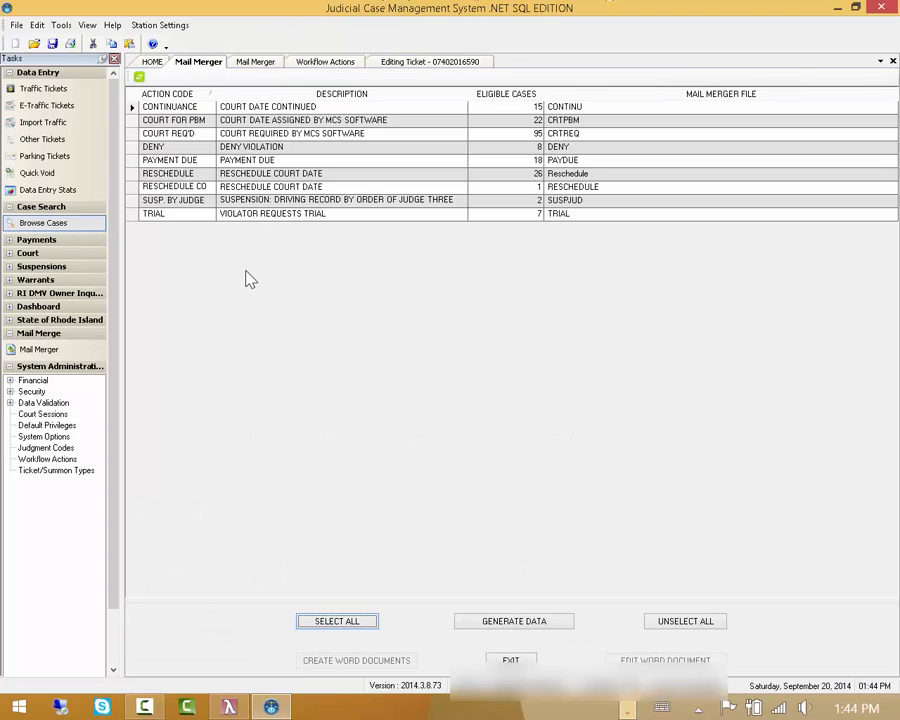
left_click(140, 78)
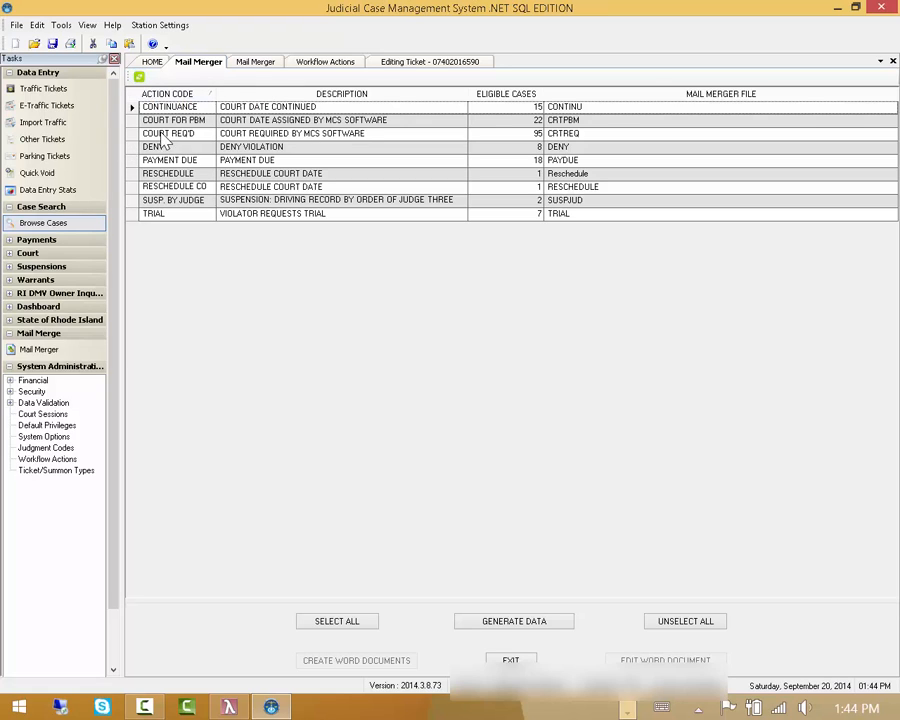
left_click(501, 176)
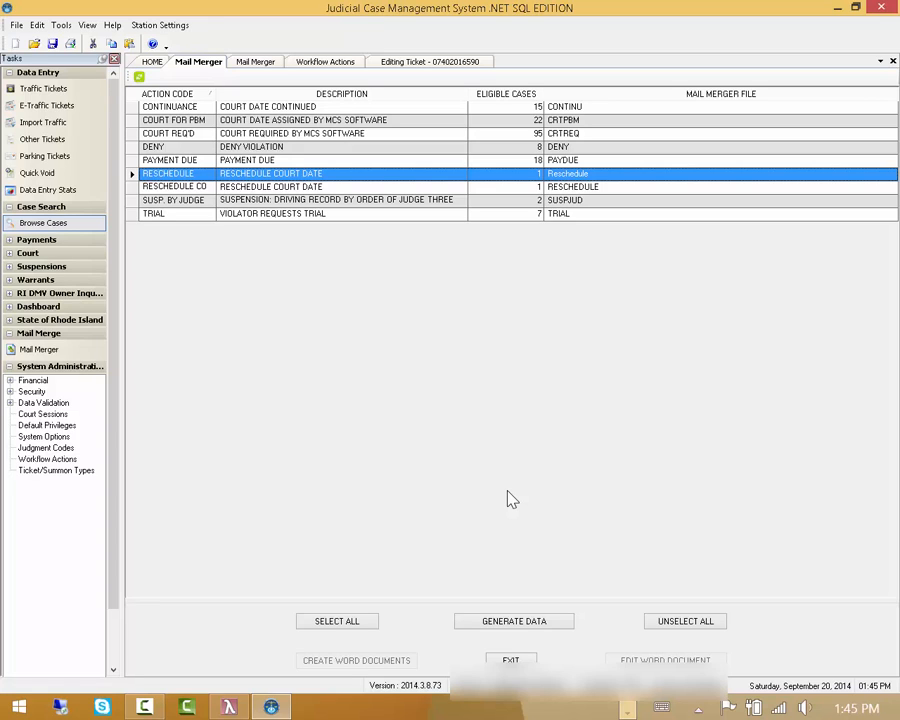
Go back to the Workflow Actions list filtered to the RESCHEDULE codes
left_click(322, 61)
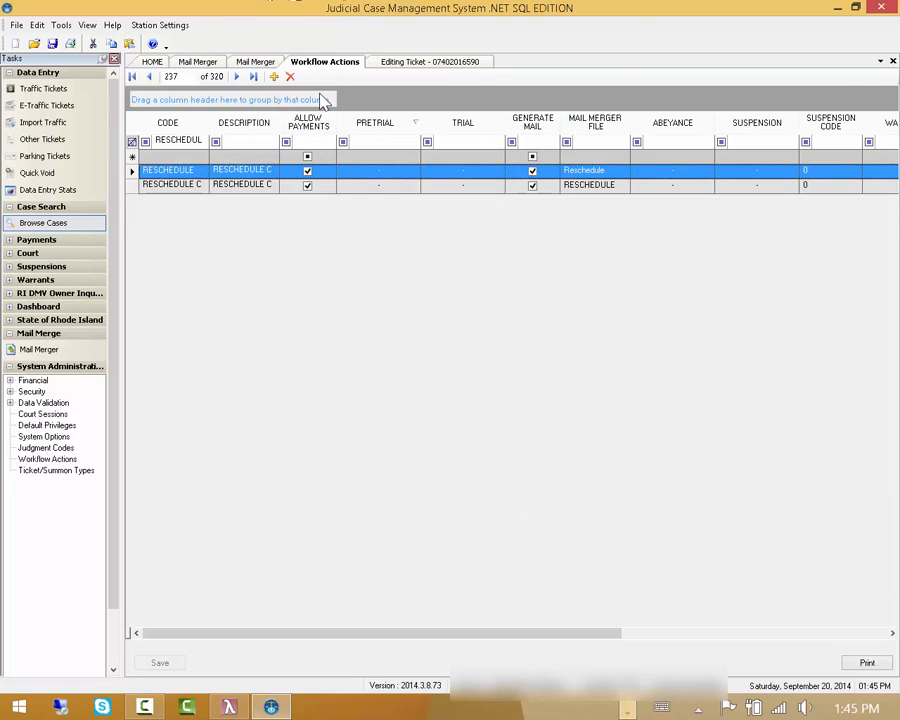